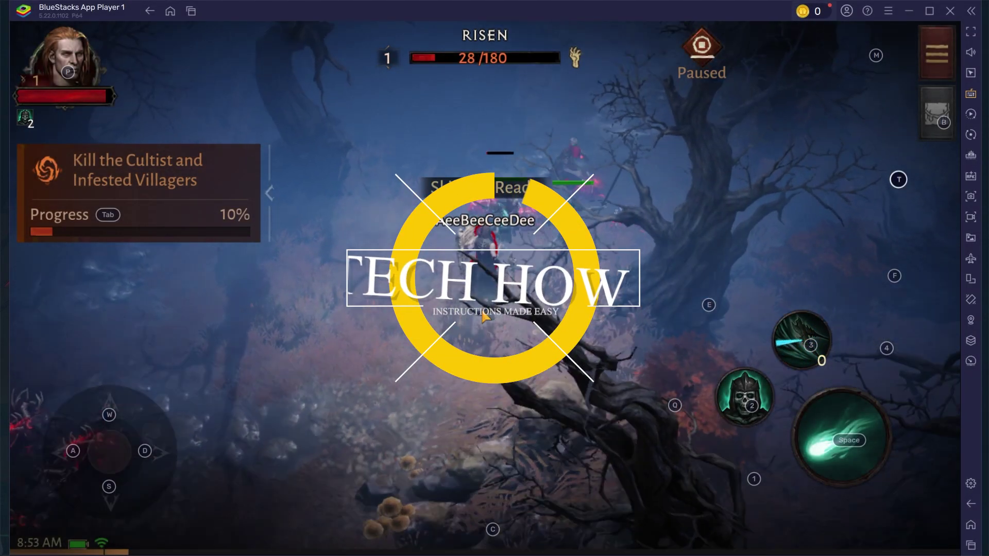
Step: Defeat the Damned Cultist with two attacks, then walk the character up the forest path
key(space)
key(space)
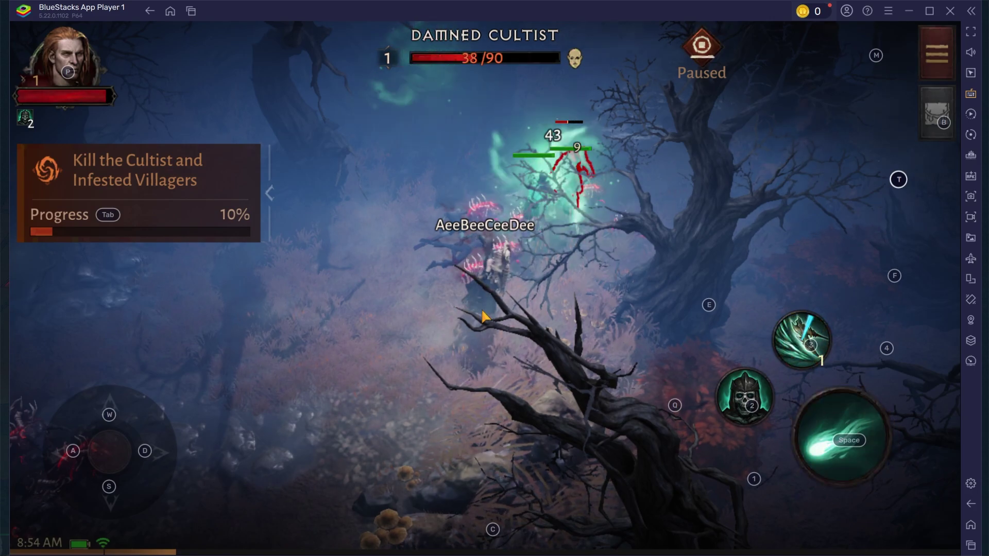
key(space)
key(space)
key(space)
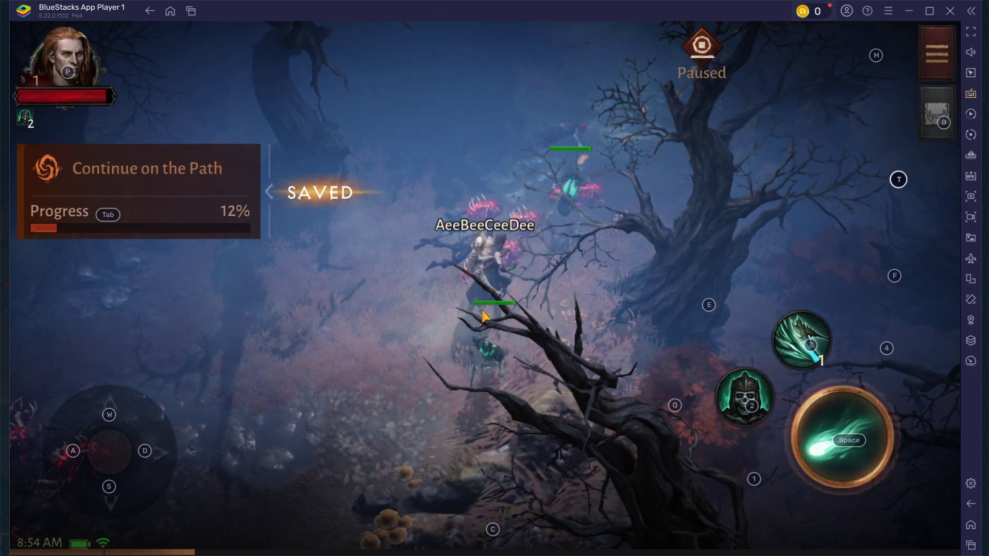
key(w+a)
key(w+d)
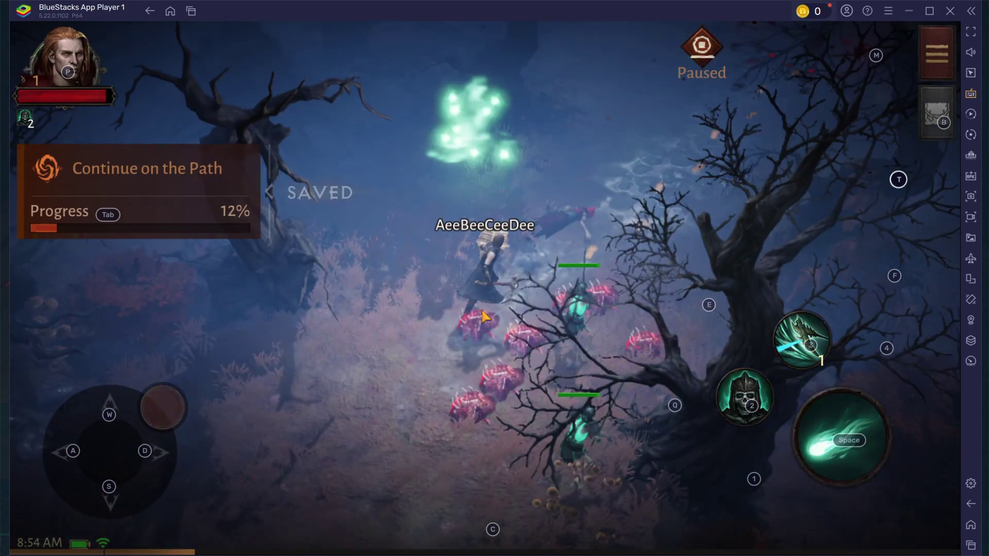
key(w+d)
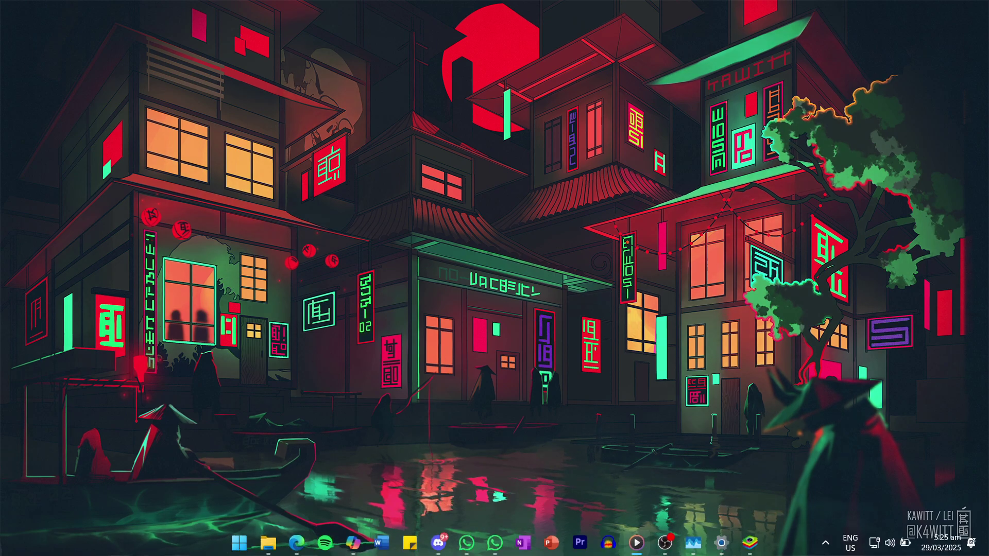
Step: Download the BlueStacks 5.22.51 installer from the BlueStacks website in Edge and run it
mouse_move(296, 543)
click(339, 483)
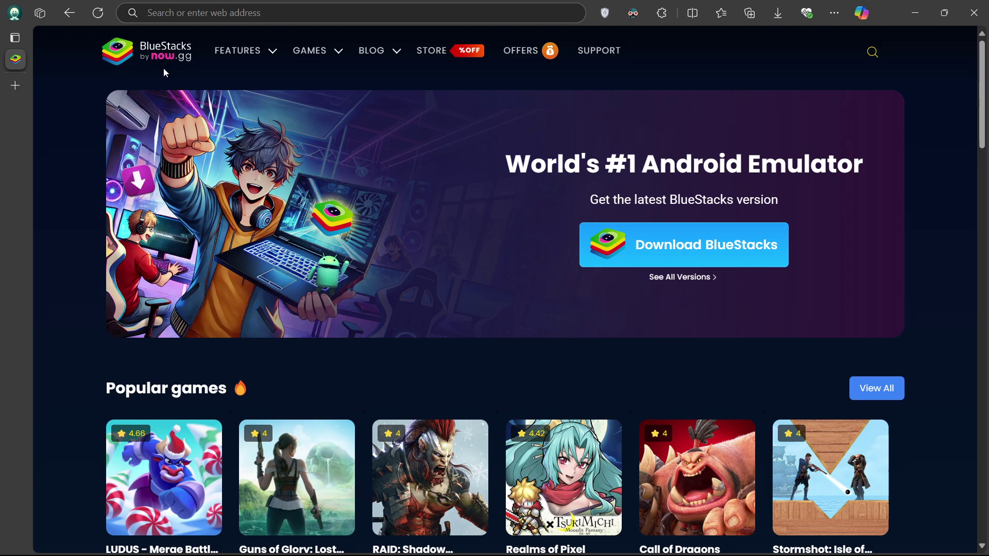
click(648, 261)
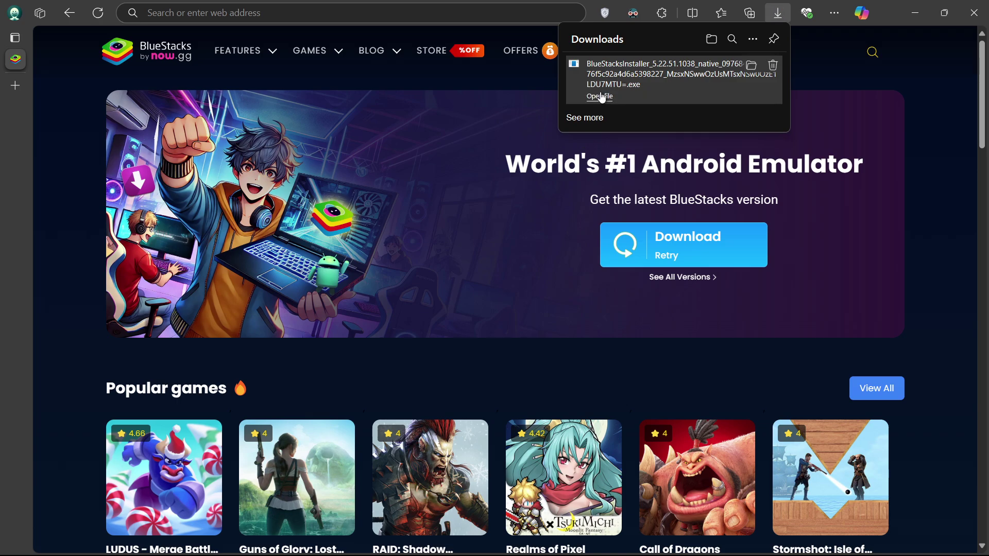
click(935, 104)
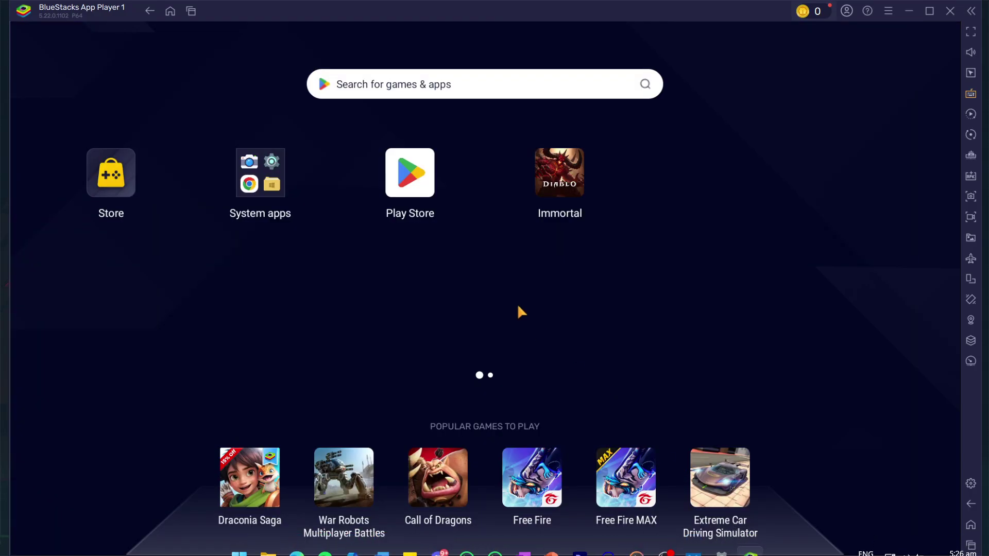
Step: Open Diablo Immortal's Play Store listing through the recent 'diable immortal' search
click(416, 188)
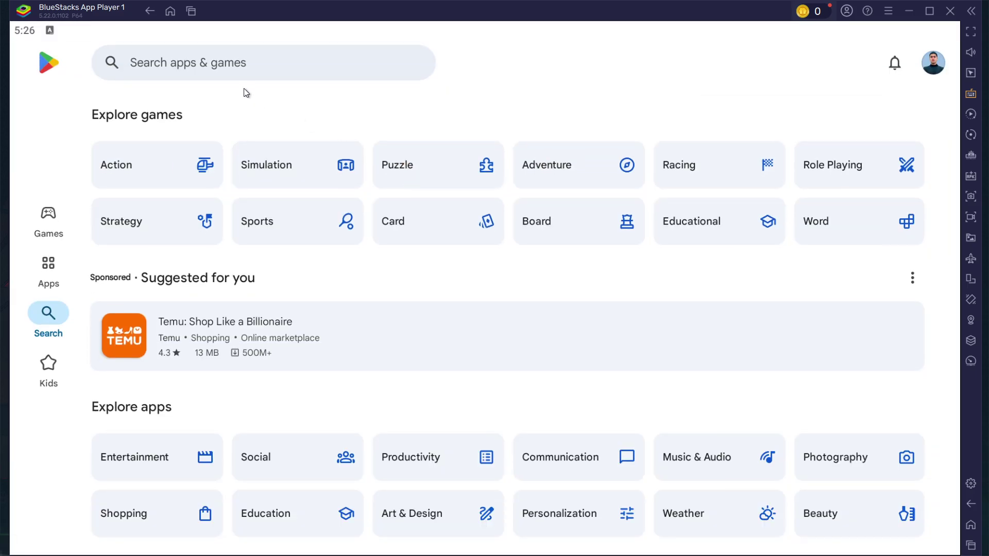
click(210, 69)
click(156, 100)
text(diable immortal)
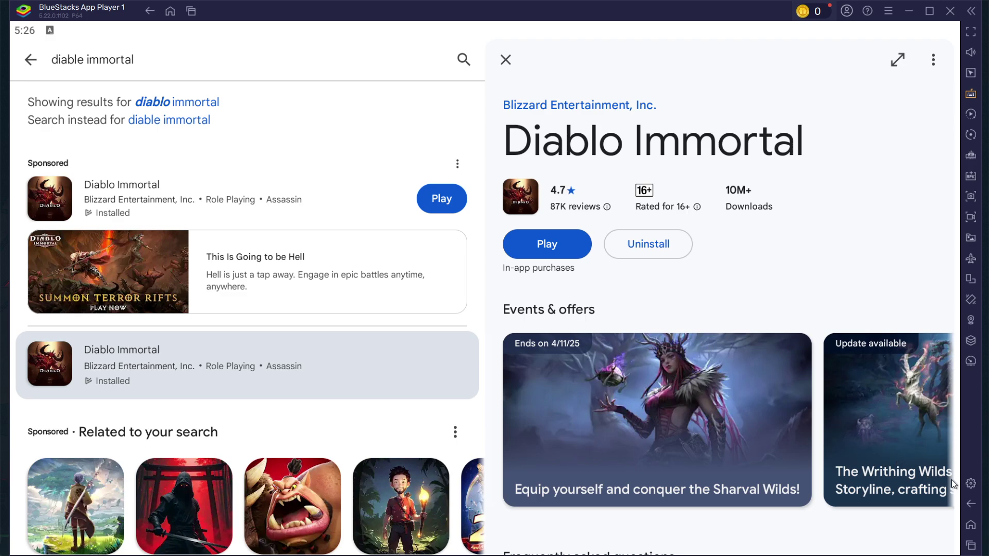
Step: In BlueStacks settings, leave games' gamepad input access on Auto and return to Performance
click(971, 484)
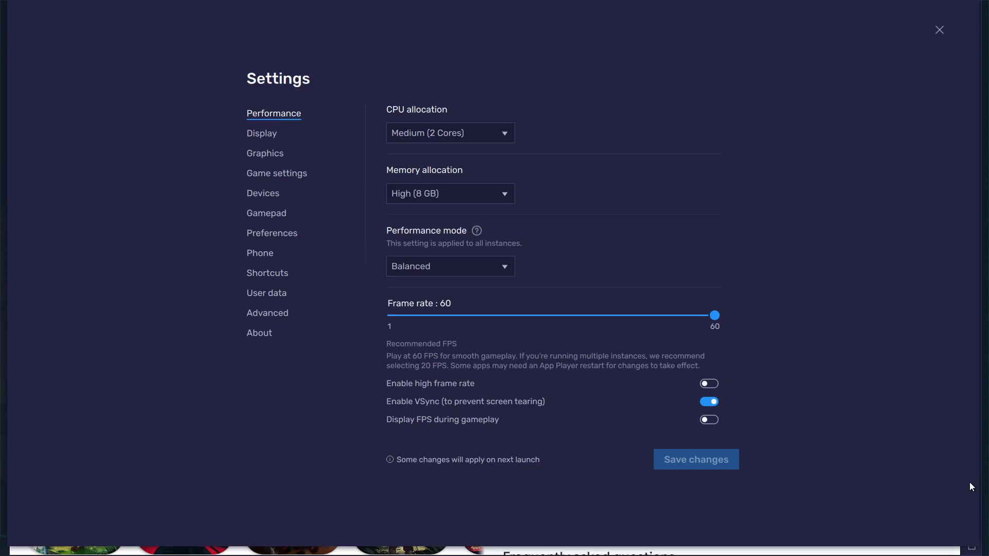
click(278, 213)
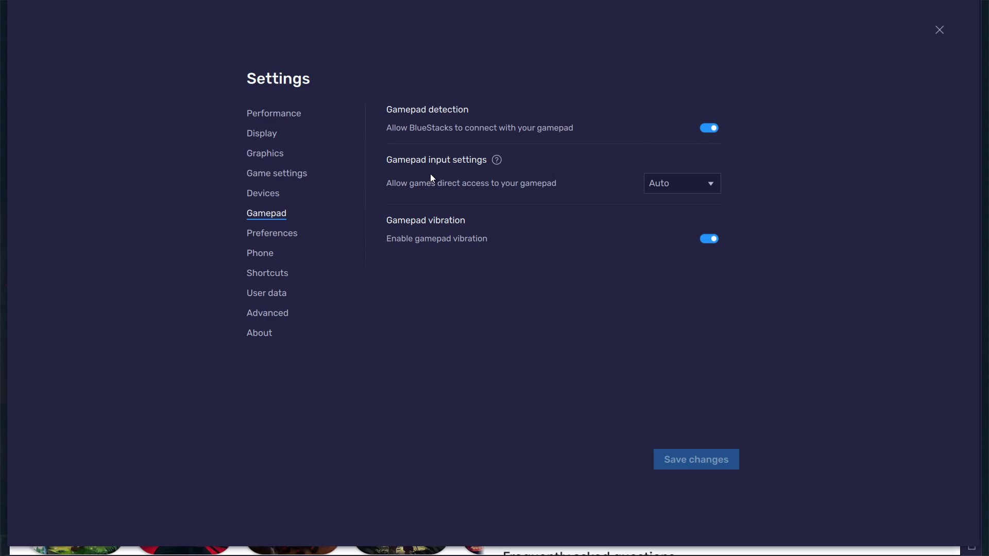
click(673, 190)
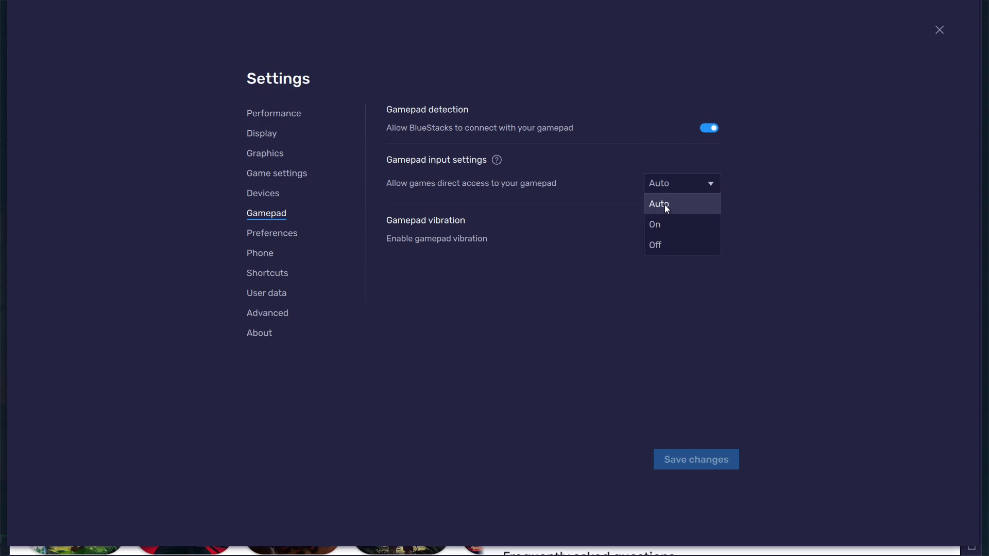
click(665, 205)
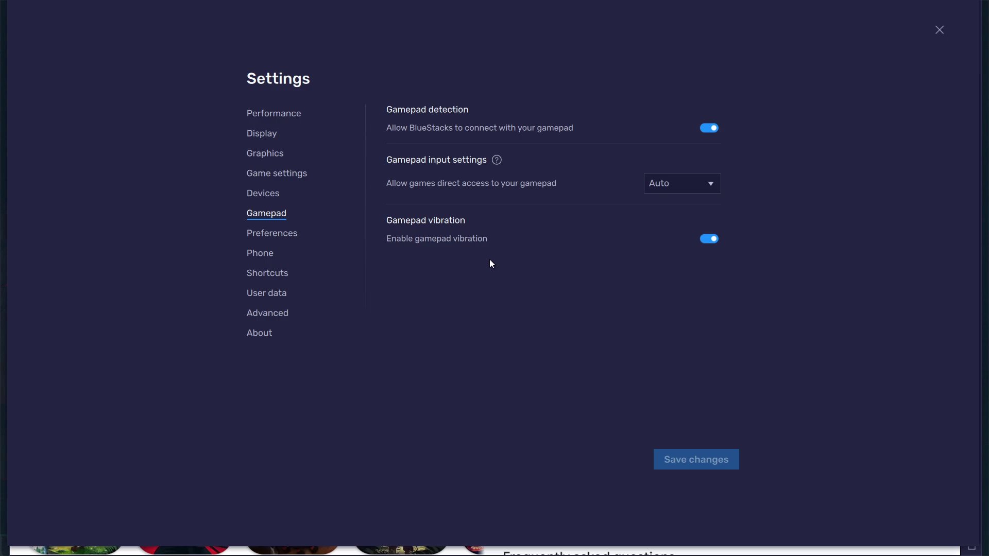
click(284, 118)
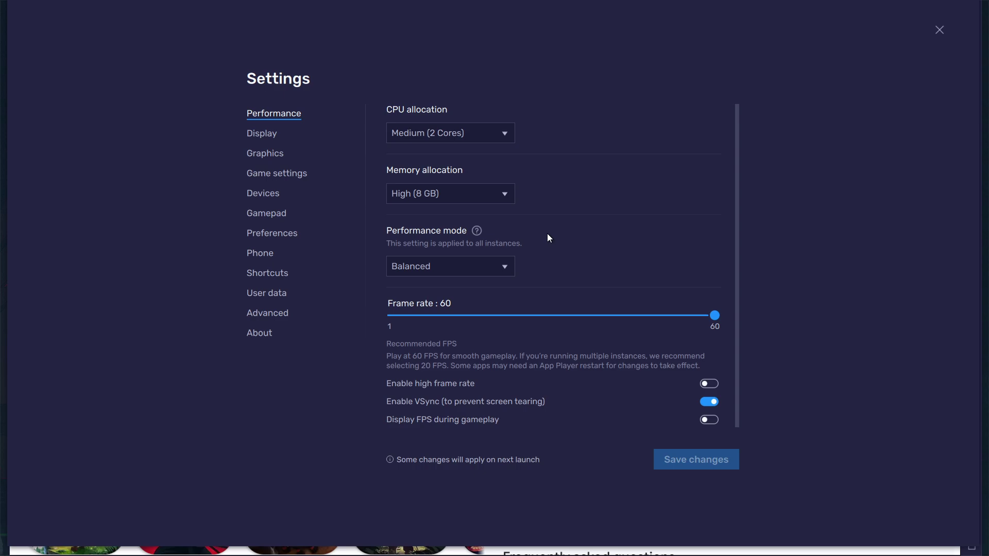
Step: Keep Medium (2 Cores) CPU, High (8 GB) memory and Balanced mode; enable high frame rate at 120
click(440, 135)
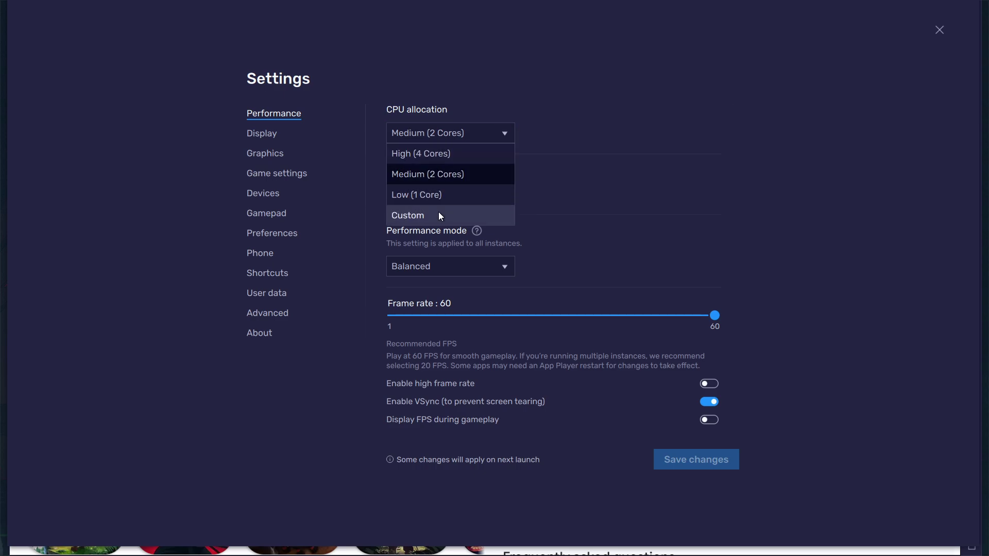
click(549, 183)
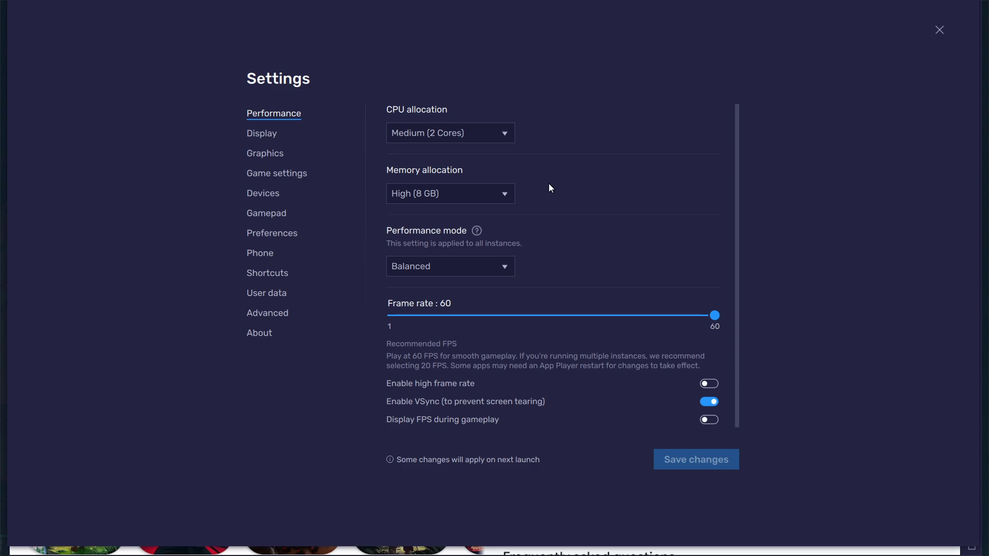
click(472, 194)
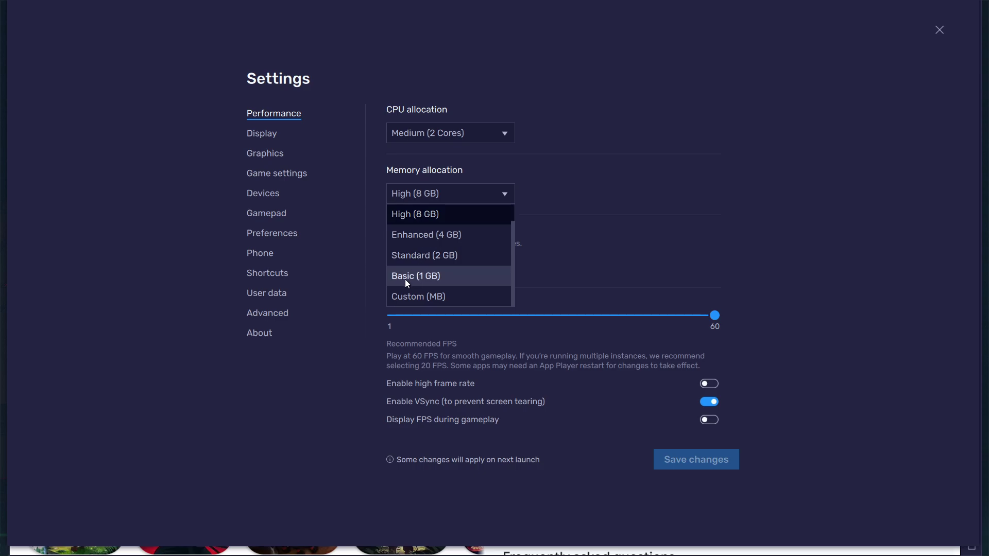
click(606, 237)
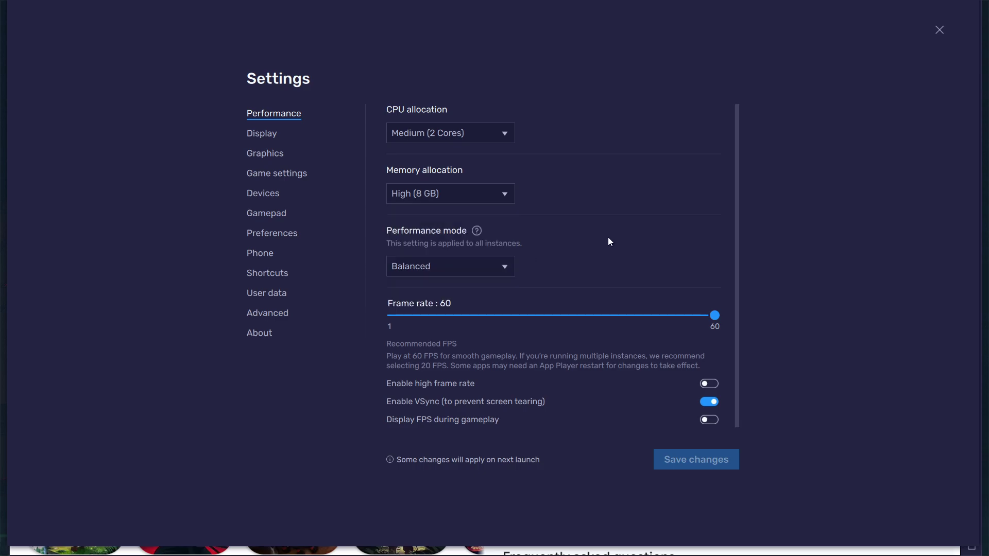
click(460, 268)
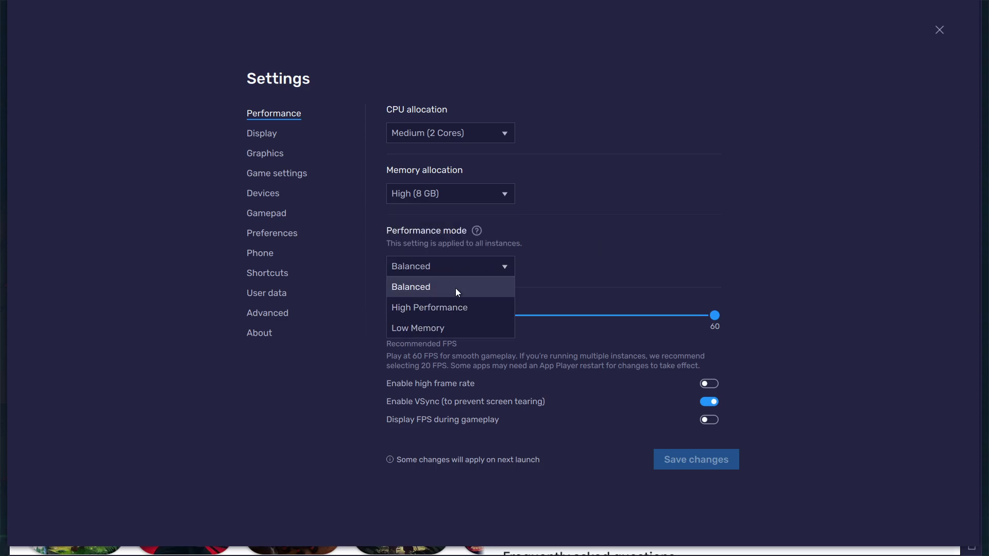
click(556, 260)
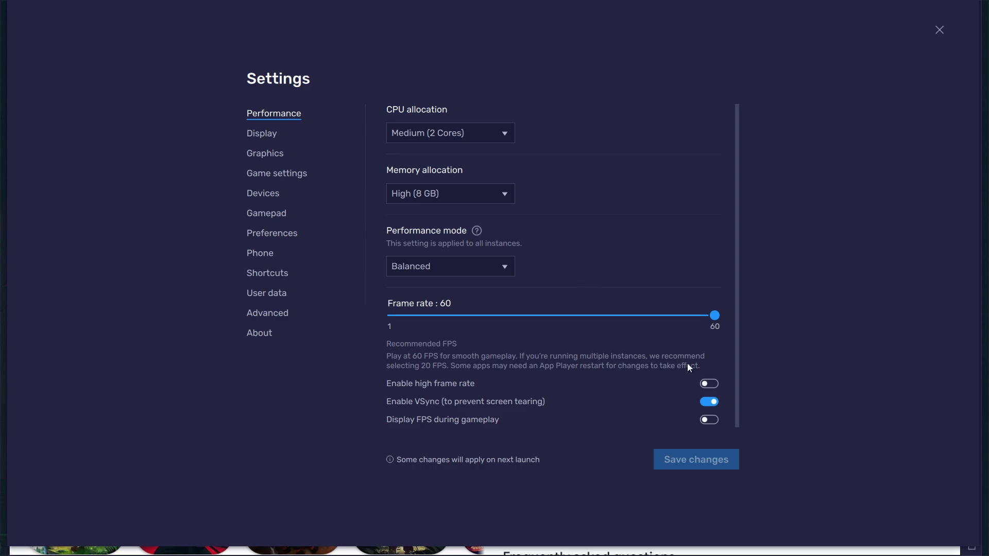
click(711, 384)
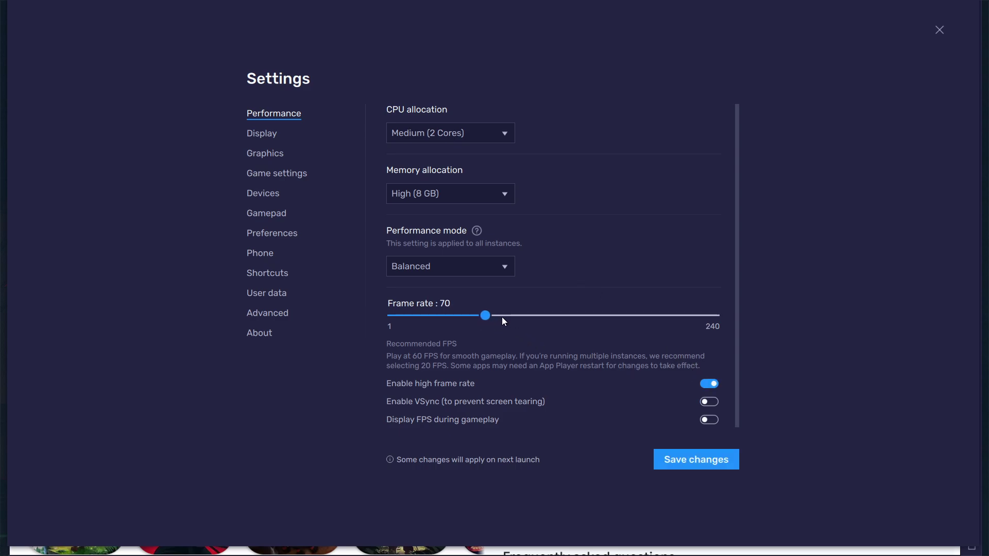
mouse_move(503, 318)
mouse_down()
mouse_move(579, 317)
mouse_move(553, 317)
mouse_up()
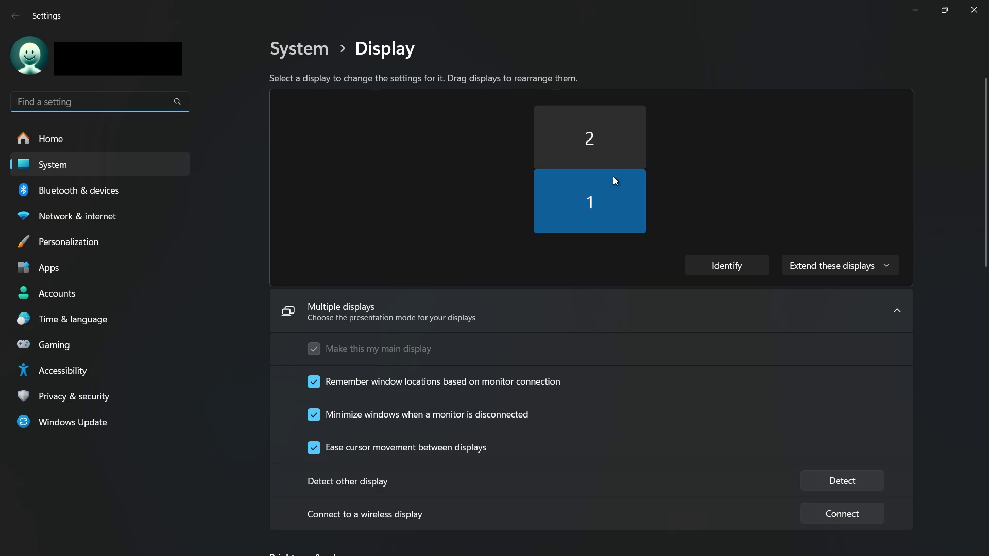
Step: Check the monitor's advanced display details, leaving the refresh rate at 60.03 Hz
click(592, 309)
scroll(588, 305, down, 10)
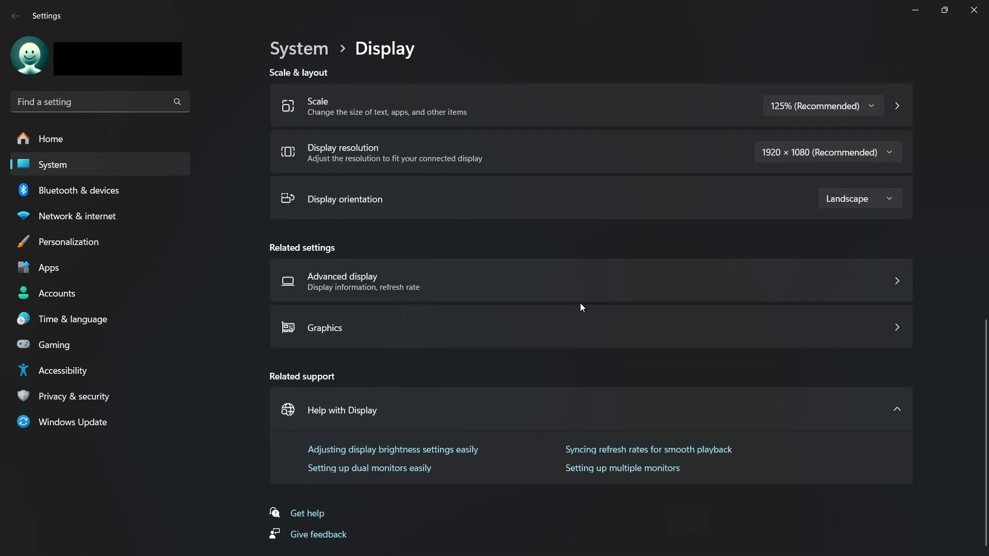
click(344, 283)
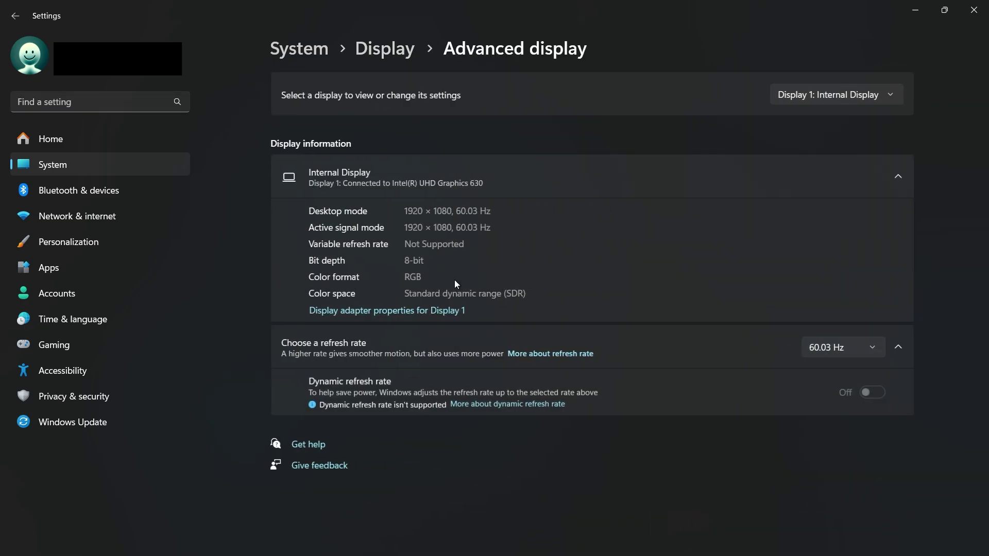
click(813, 350)
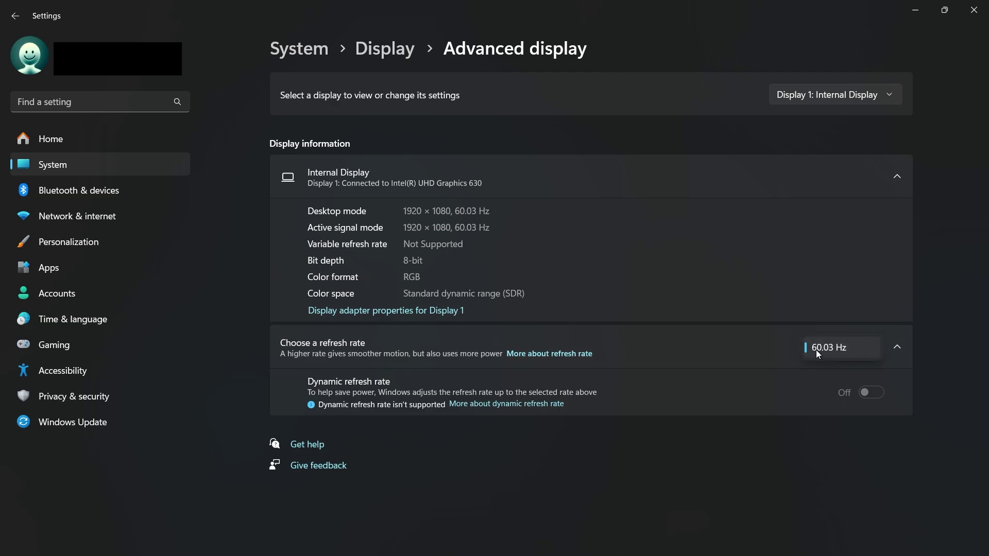
click(748, 352)
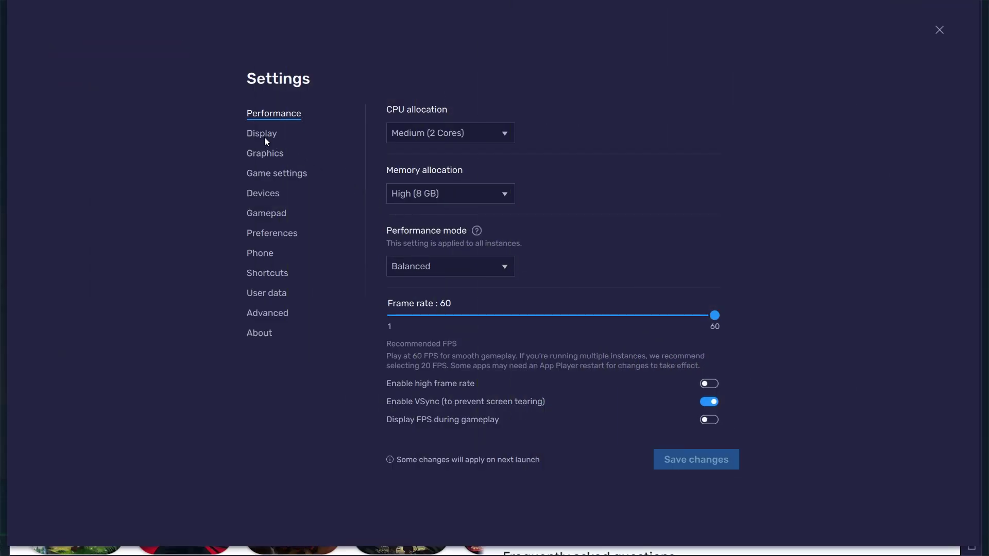
click(265, 137)
click(440, 135)
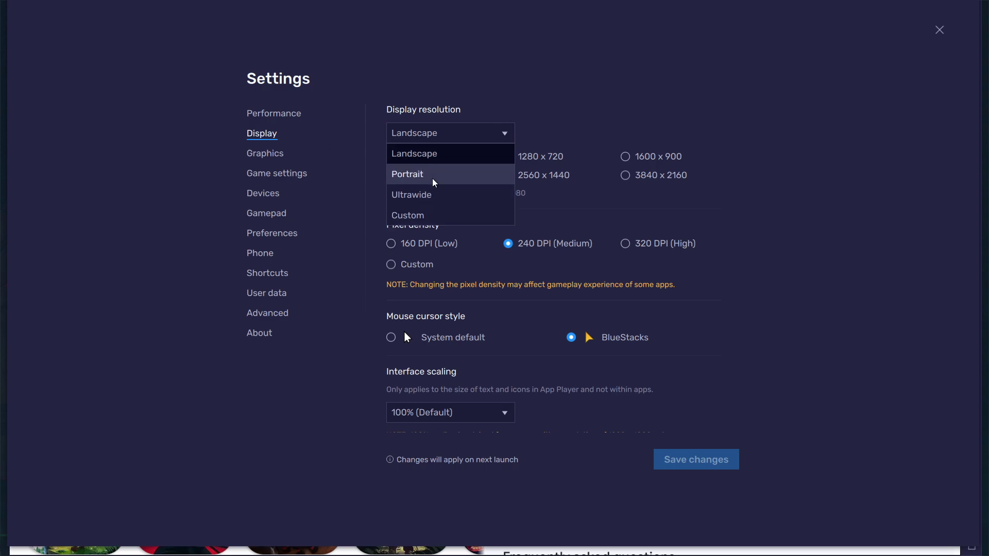
click(407, 158)
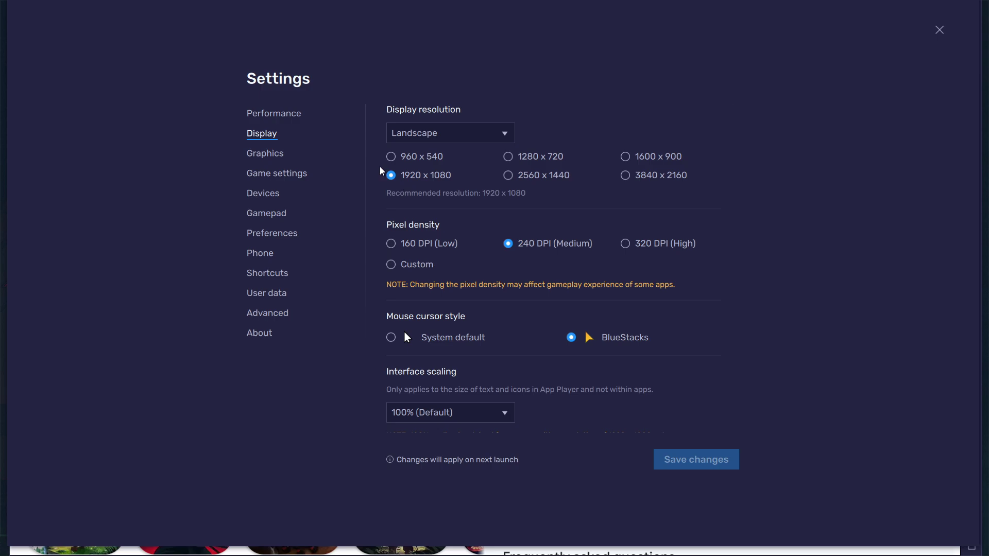
click(281, 114)
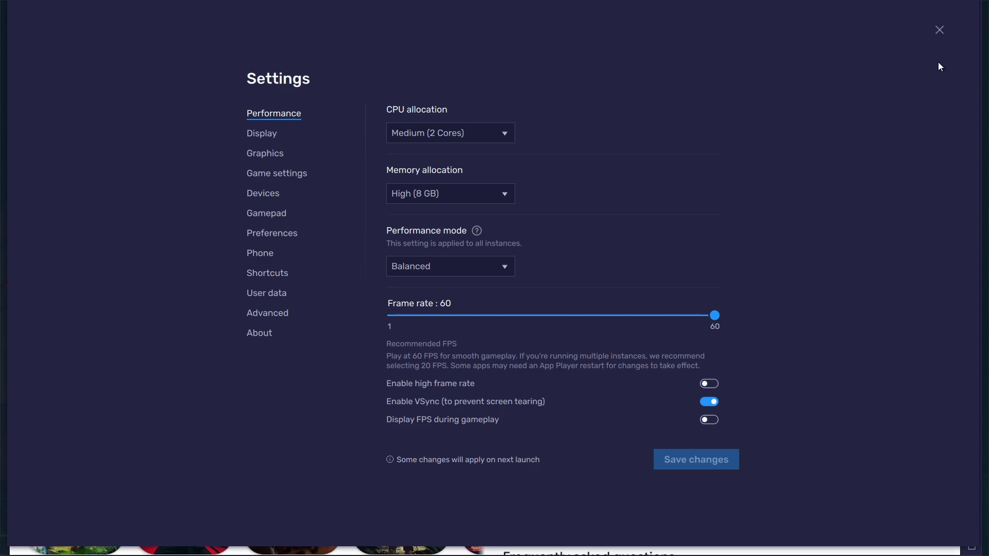
Step: Launch Diablo Immortal and inspect its Default key mappings in the Controls editor
click(939, 31)
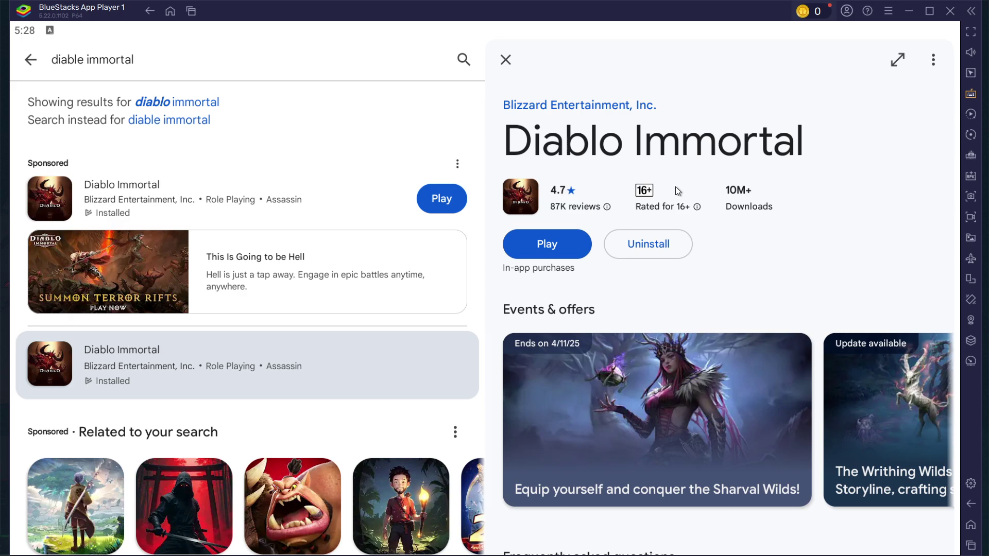
click(566, 244)
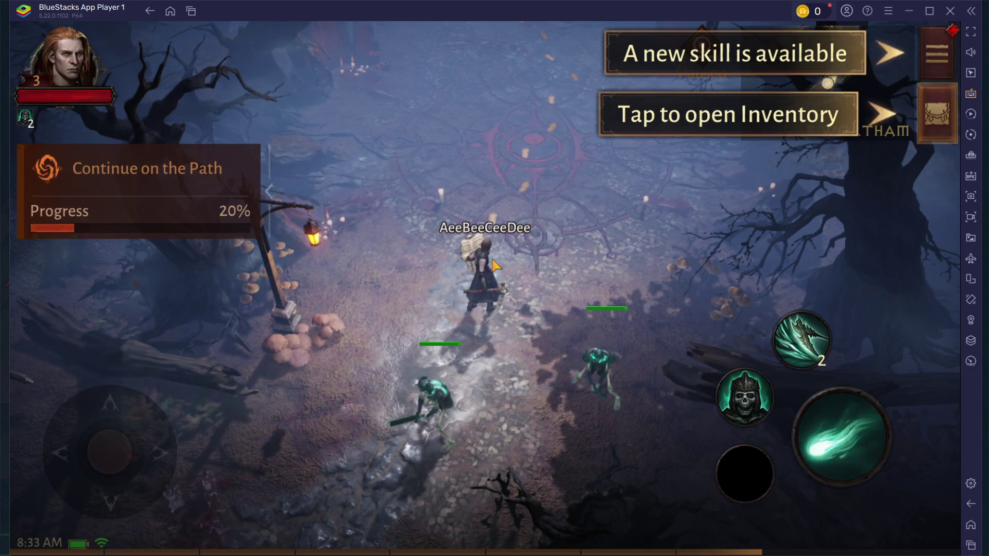
click(973, 96)
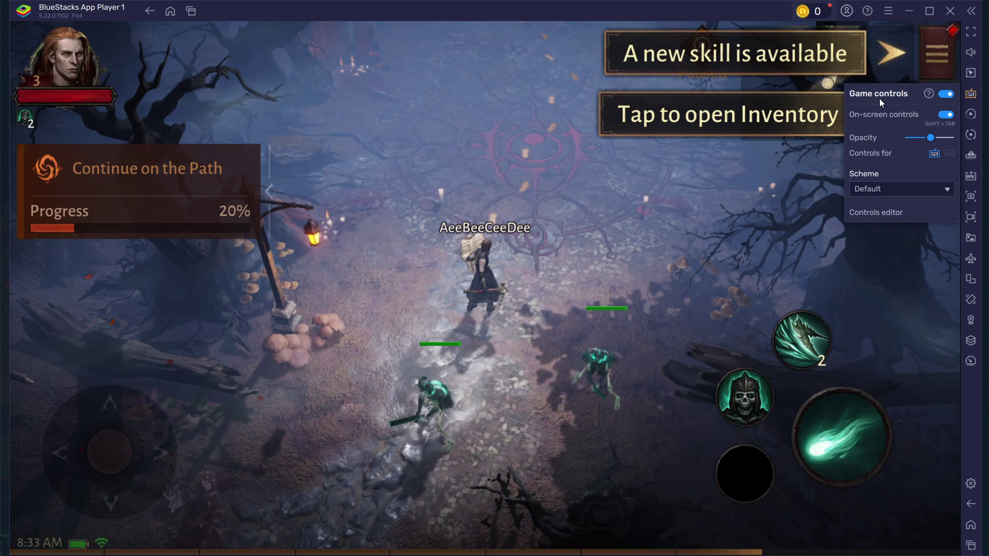
click(875, 214)
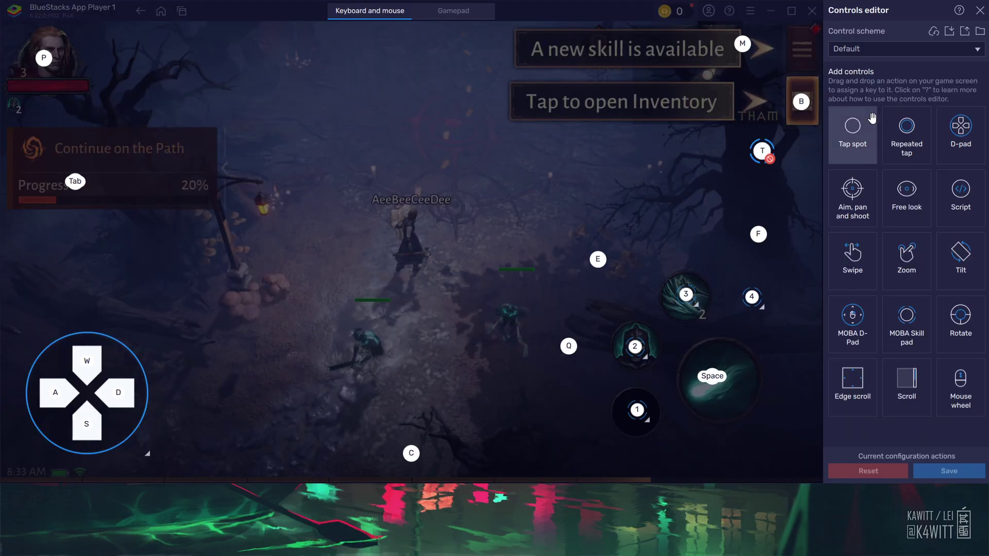
click(981, 19)
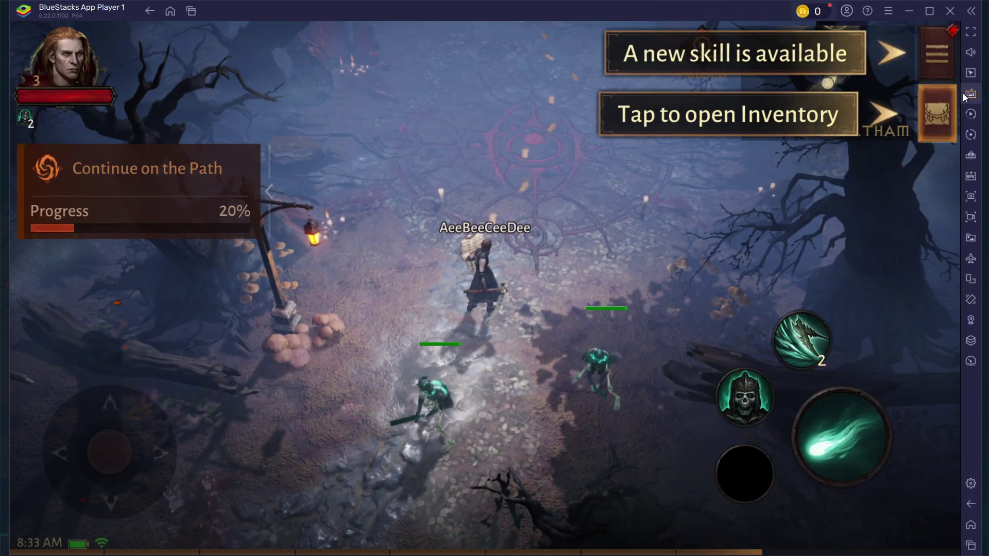
click(965, 94)
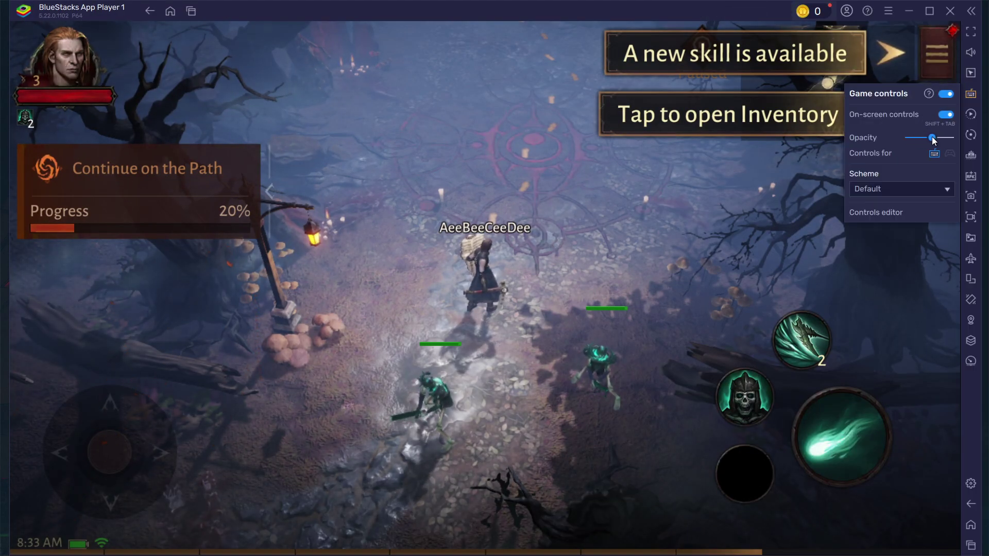
click(769, 196)
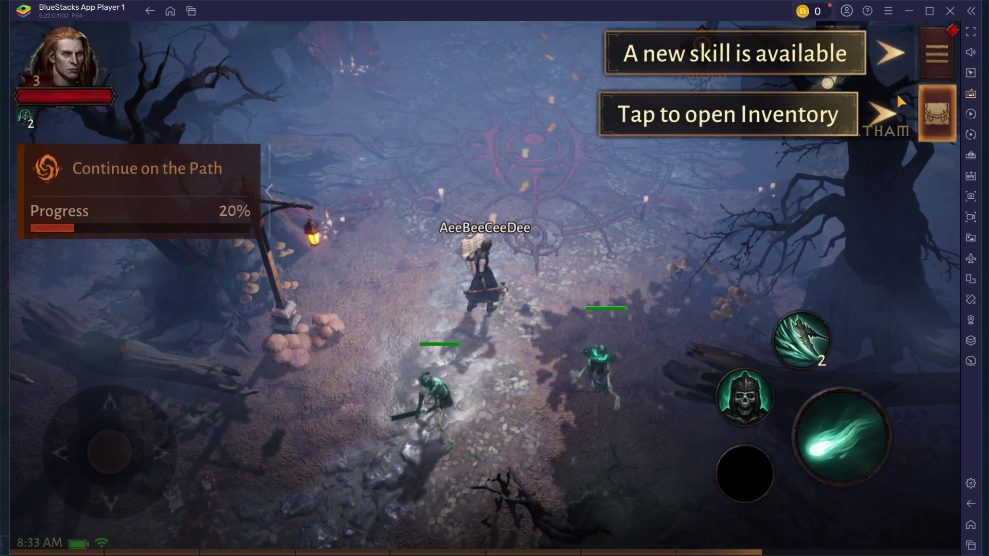
Step: Open Diablo Immortal's settings and browse the Graphics, Display, Controller and Interface pages
click(935, 53)
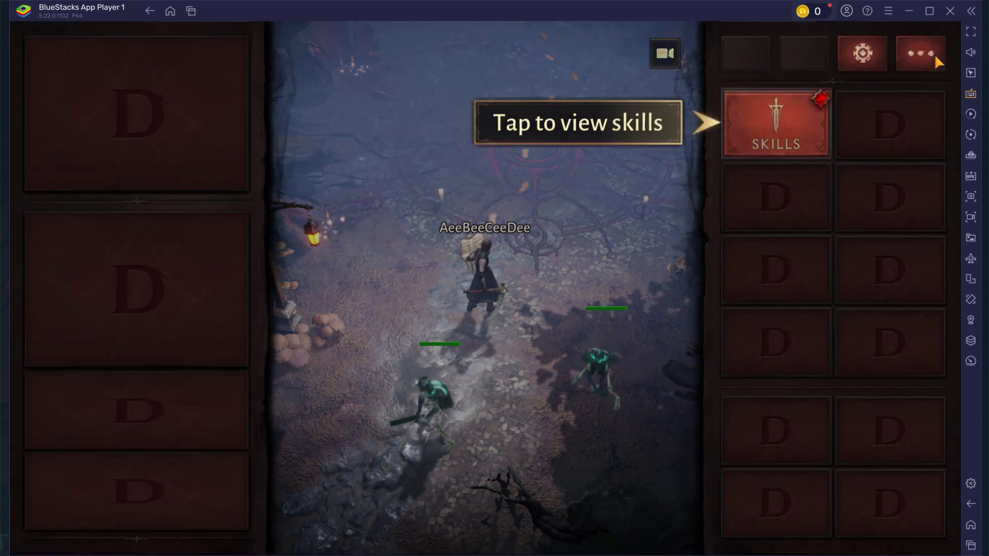
click(871, 58)
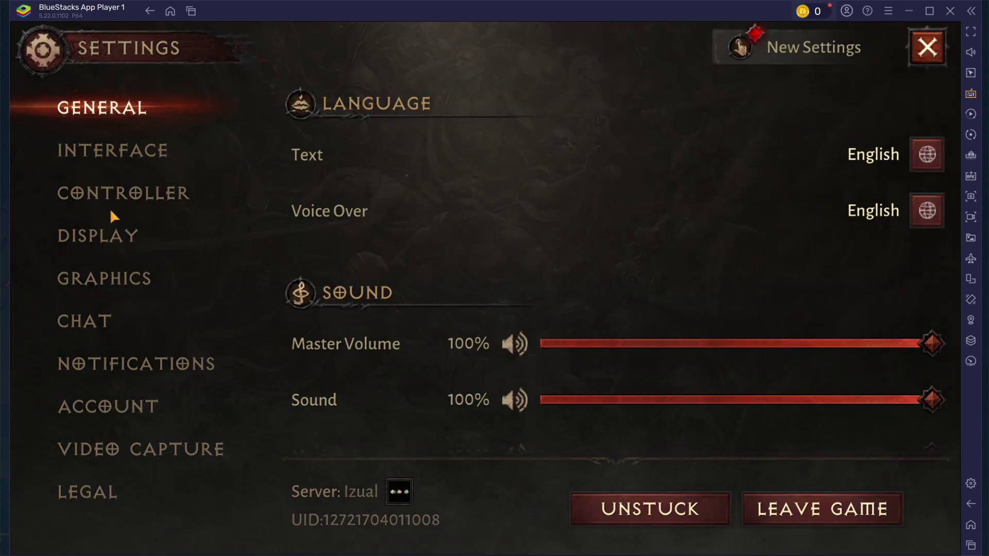
click(109, 275)
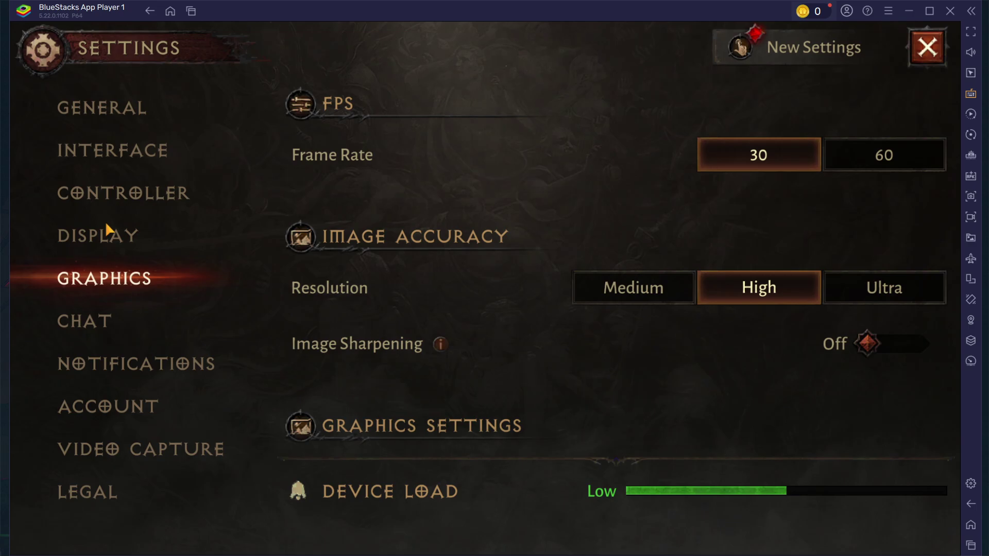
click(106, 228)
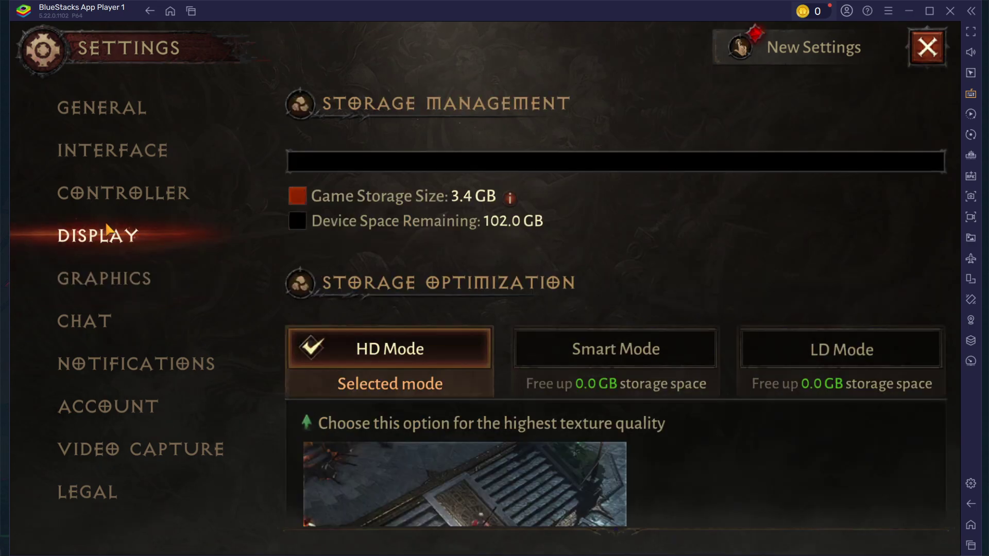
click(109, 194)
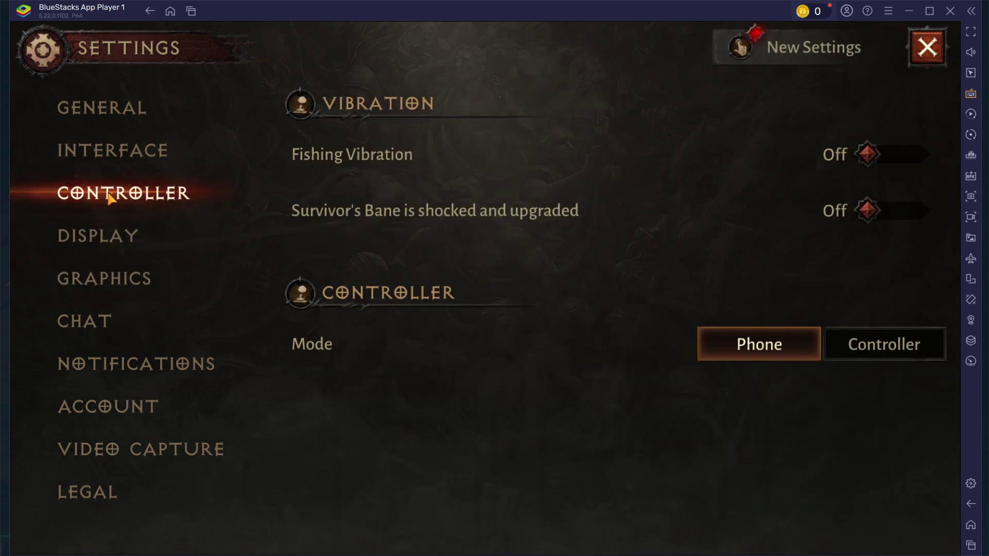
click(110, 159)
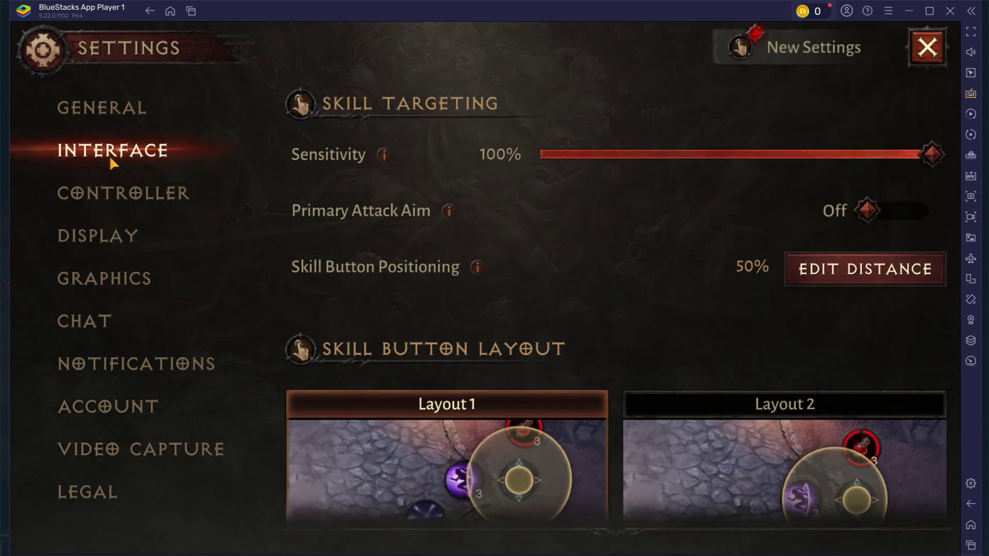